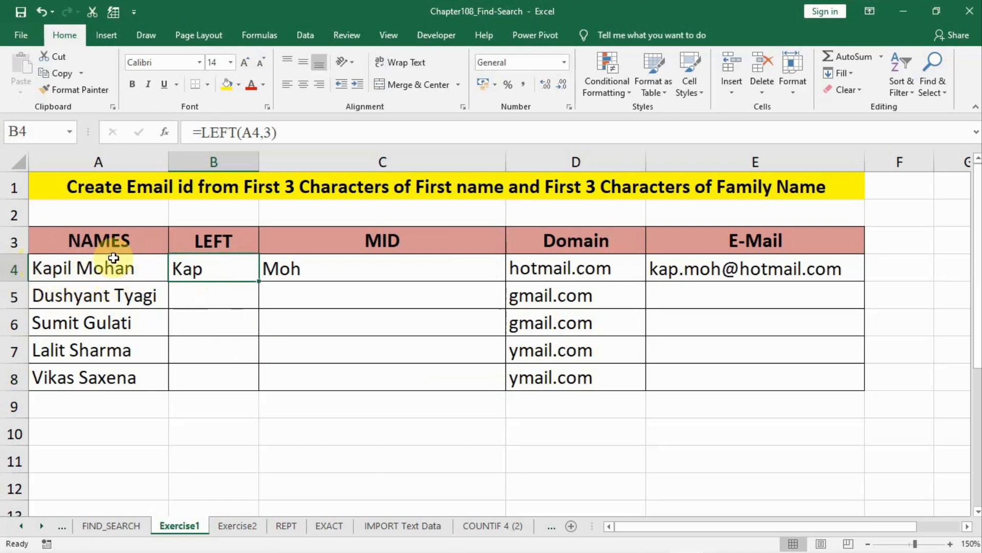
On the Exercise2 sheet, enter the formula =LEFT(A4,FIND(" ",A4,1)-1) in the First Name cell B4
{"action": "left_click", "coordinate": [230, 525]}
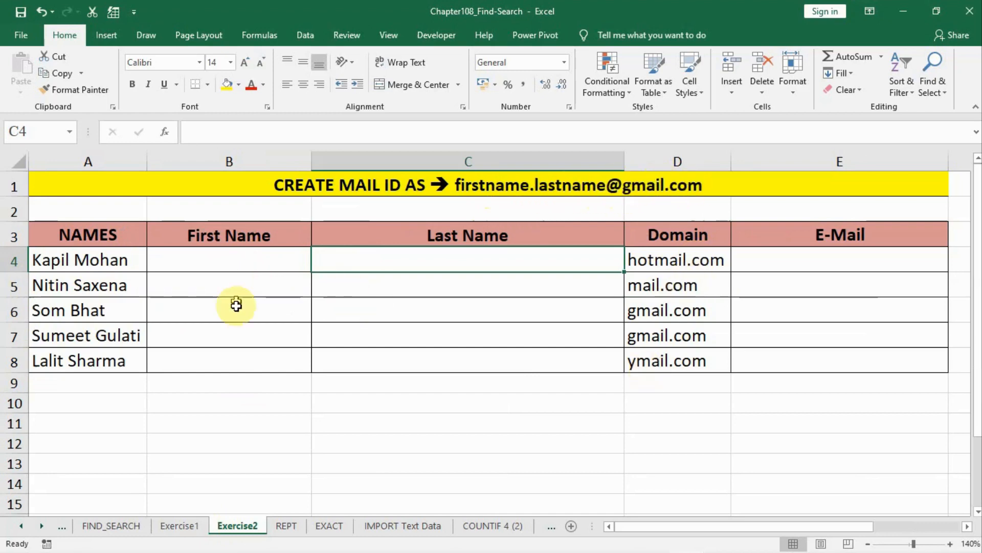
{"action": "left_click", "coordinate": [224, 265]}
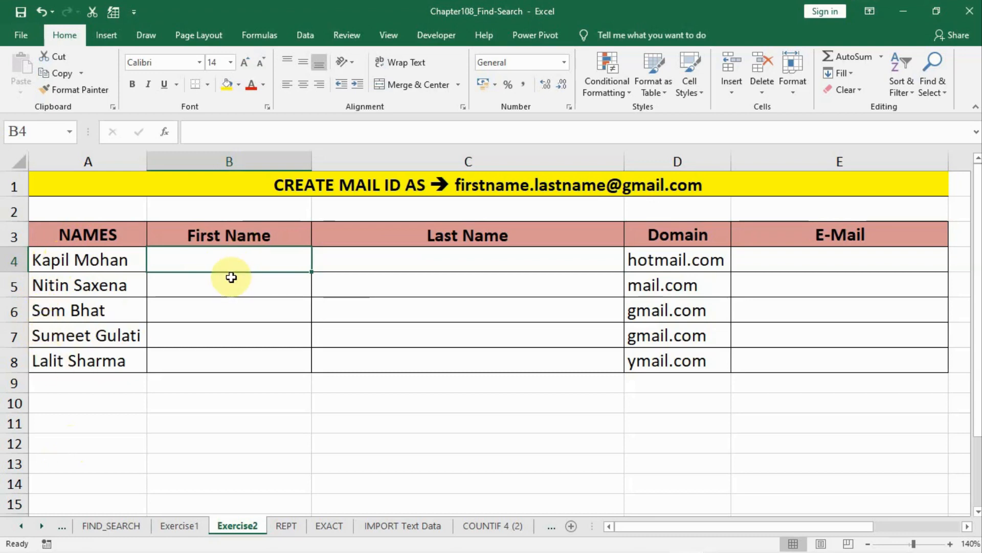
{"action": "type", "text": "="}
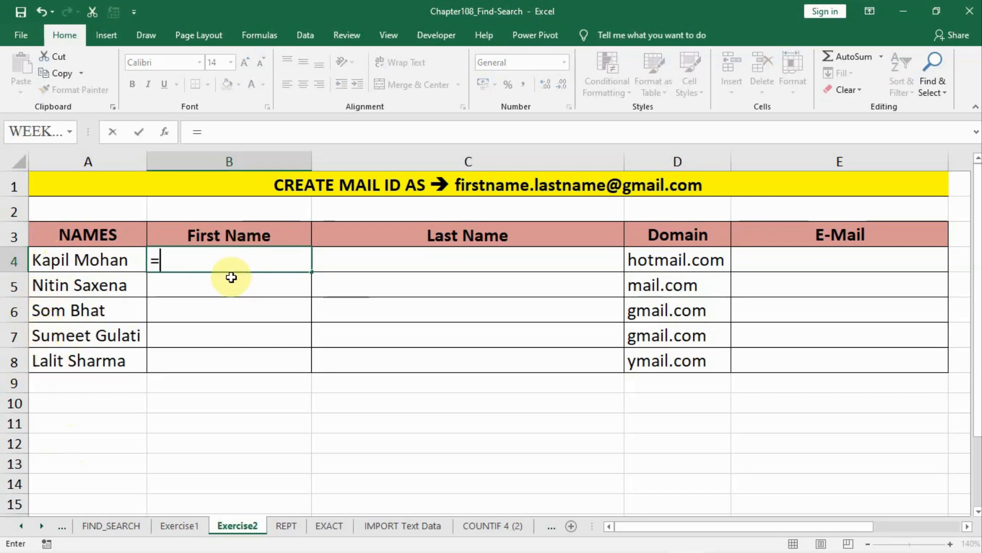
{"action": "type", "text": "lef"}
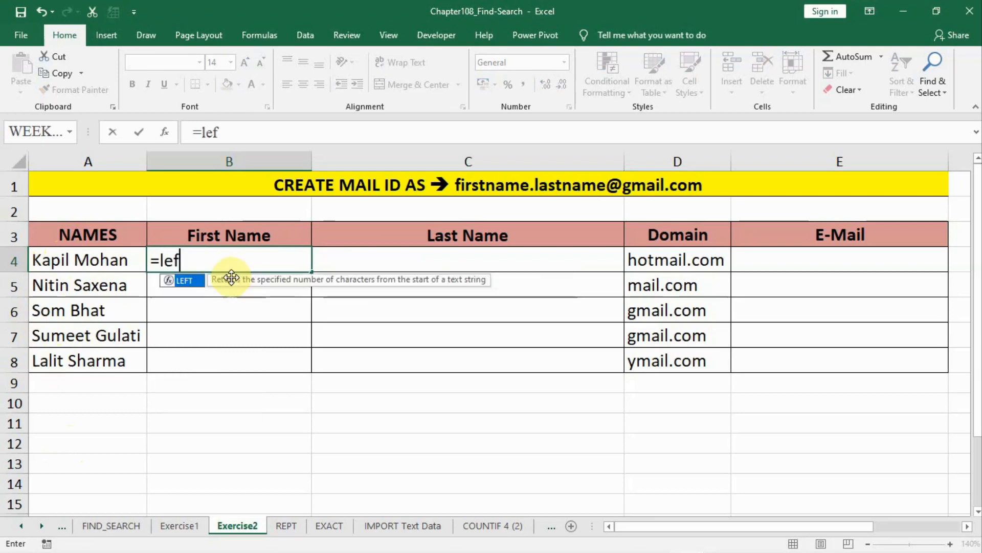
{"action": "type", "text": "t("}
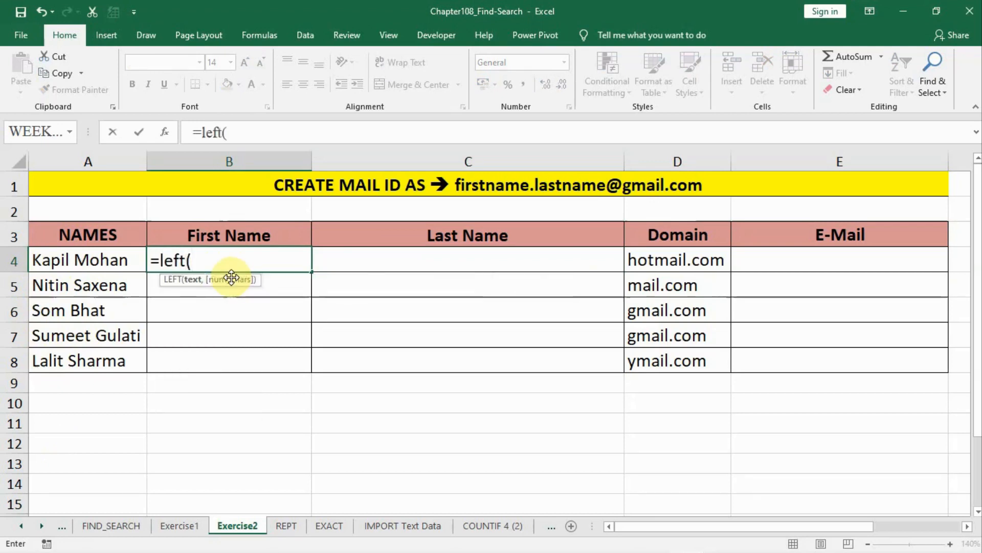
{"action": "left_click", "coordinate": [88, 257]}
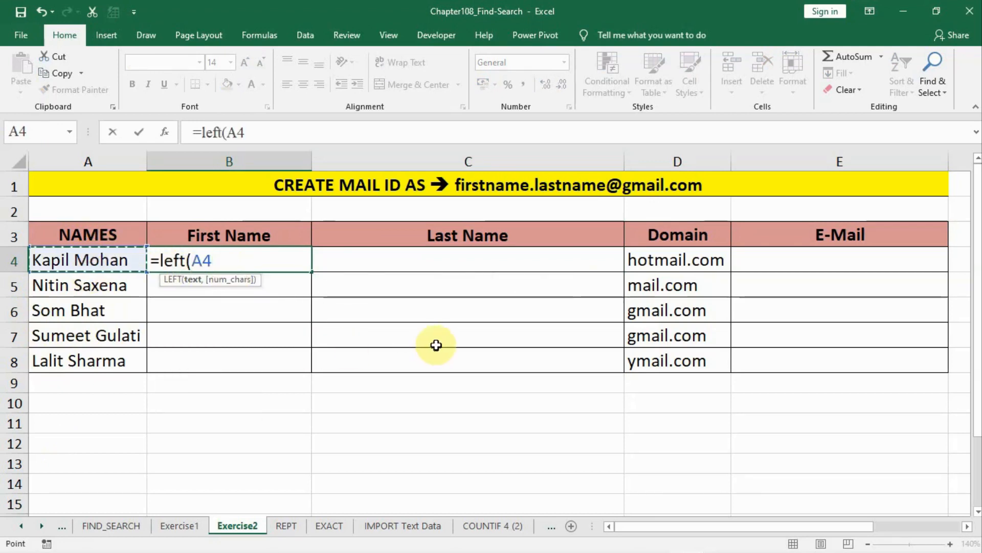
{"action": "type", "text": ","}
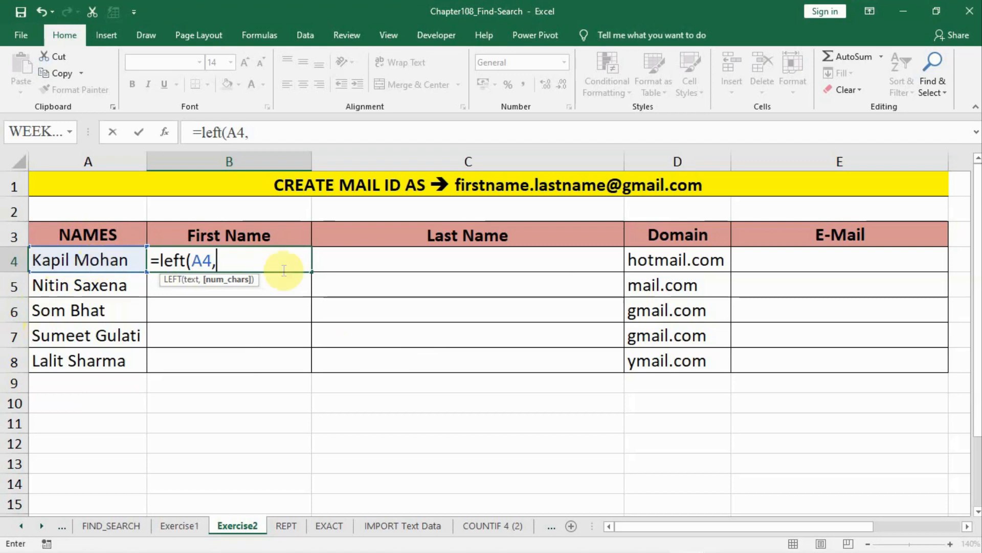
{"action": "type", "text": "find("}
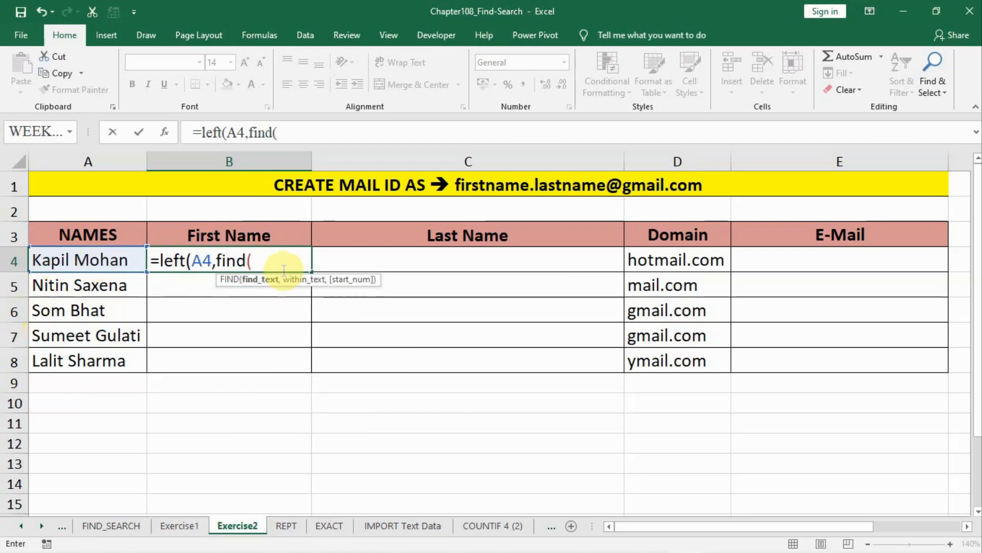
{"action": "type", "text": "\" \","}
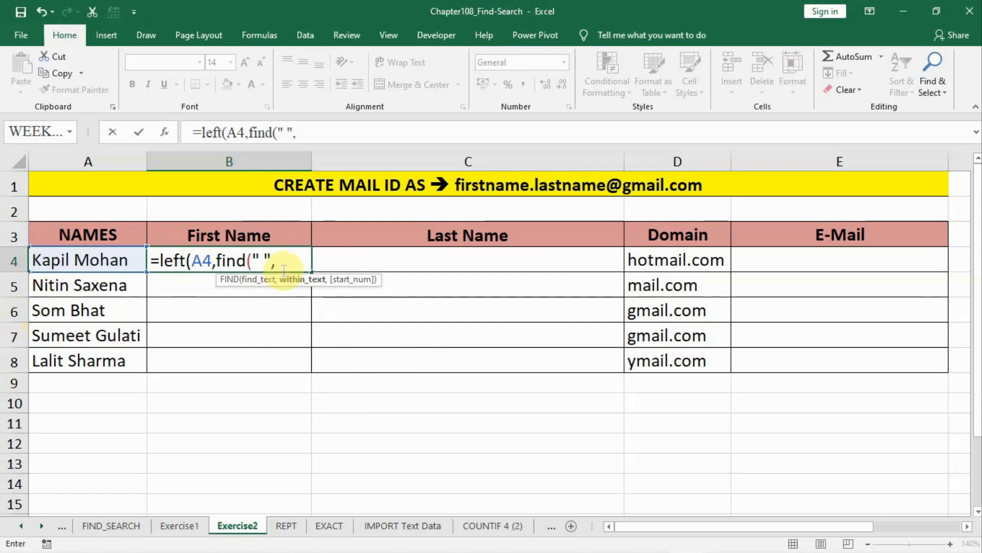
{"action": "left_click", "coordinate": [65, 260]}
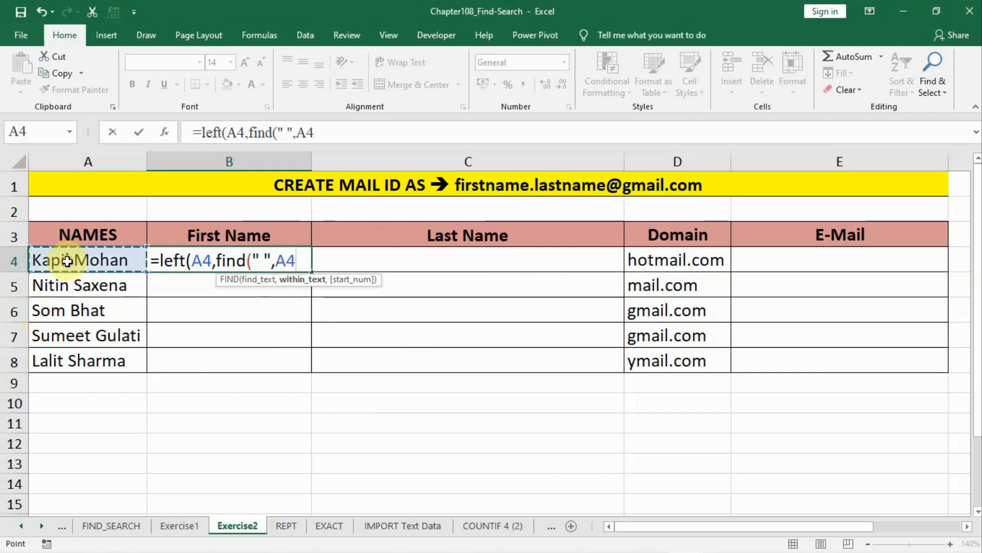
{"action": "type", "text": ","}
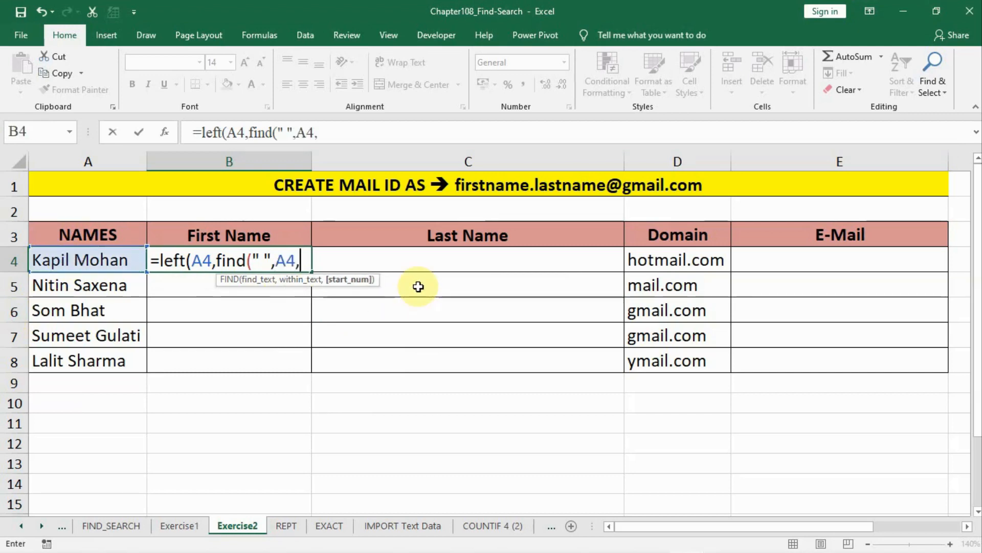
{"action": "type", "text": "1)-1"}
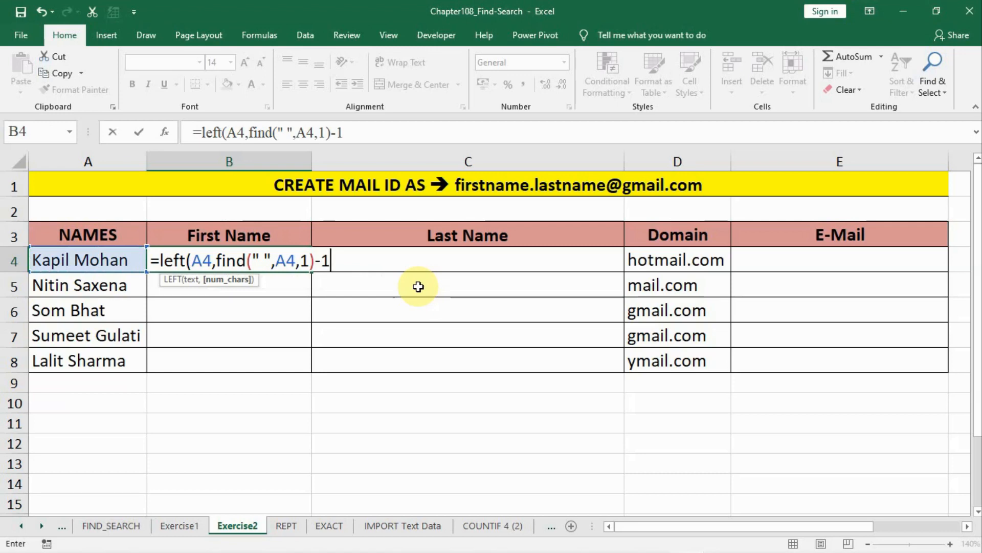
{"action": "type", "text": ")"}
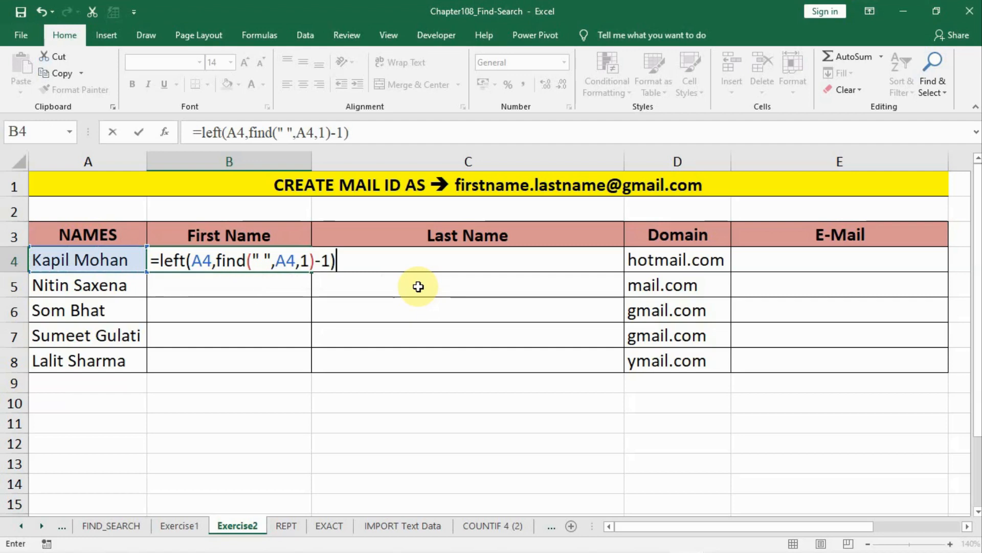
{"action": "key", "text": "Return"}
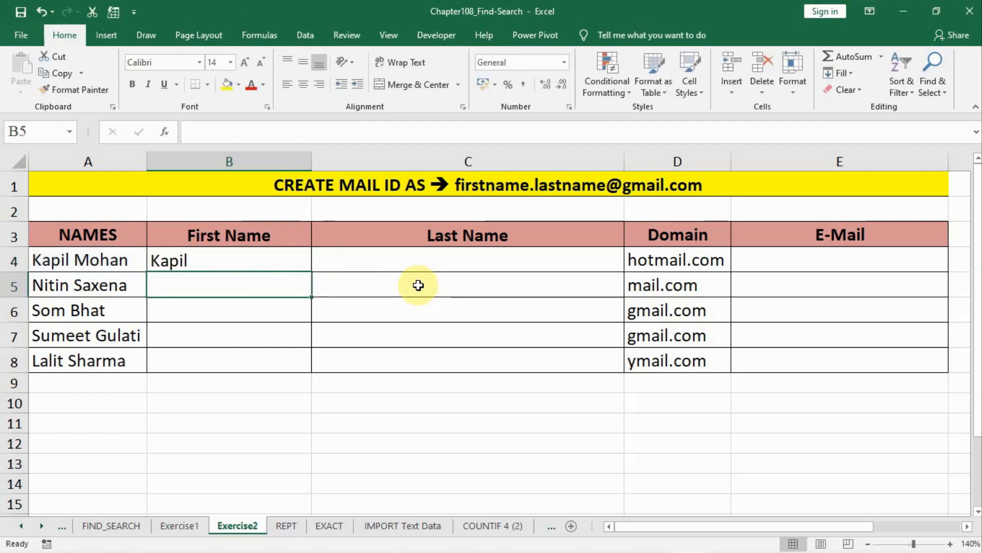
Fill the first-name formula from B4 down through B8
{"action": "left_click", "coordinate": [225, 261]}
{"action": "left_click_drag", "start_coordinate": [315, 275], "coordinate": [302, 369]}
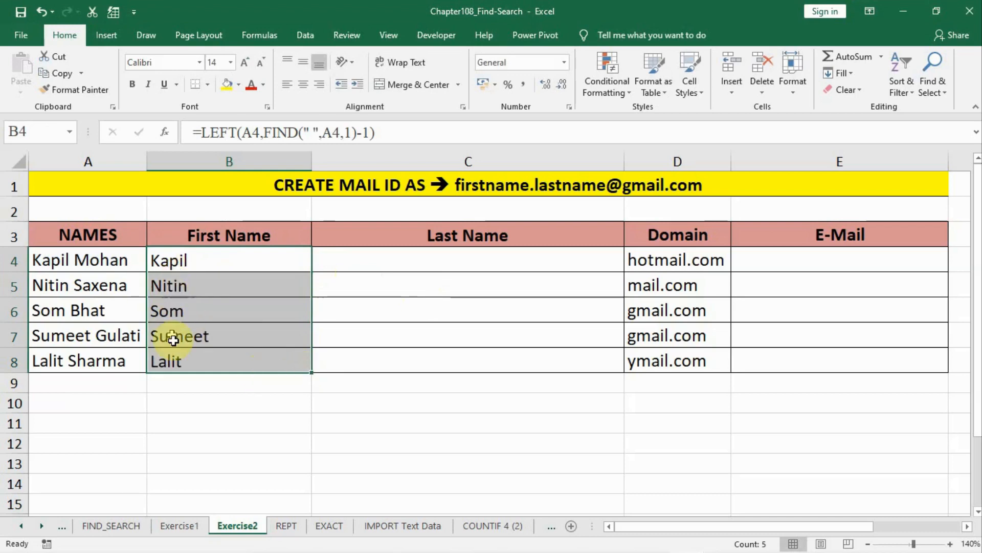
Narrow the First Name column B and slightly widen the Last Name column C
{"action": "left_click", "coordinate": [377, 261]}
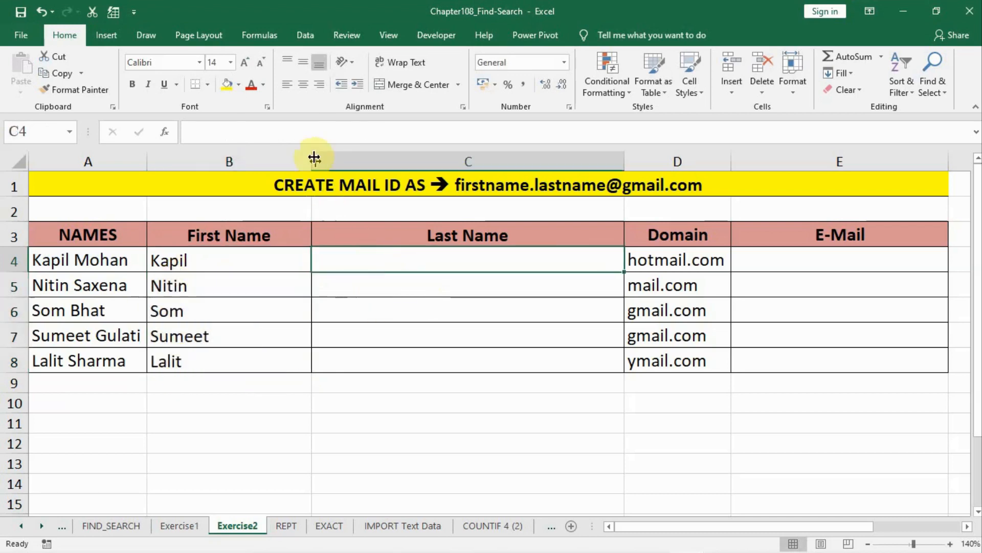
{"action": "left_click_drag", "start_coordinate": [312, 160], "coordinate": [275, 160]}
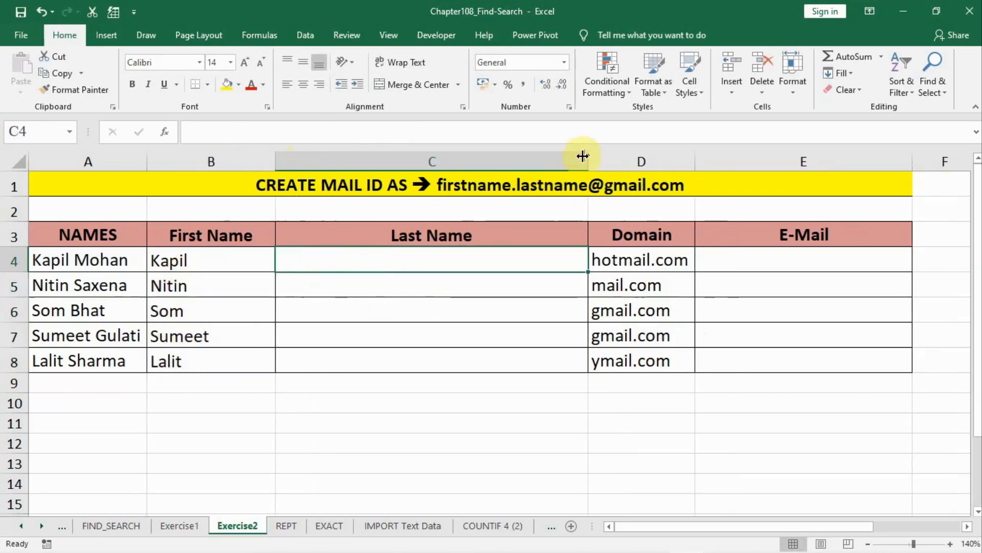
{"action": "left_click_drag", "start_coordinate": [588, 160], "coordinate": [607, 160]}
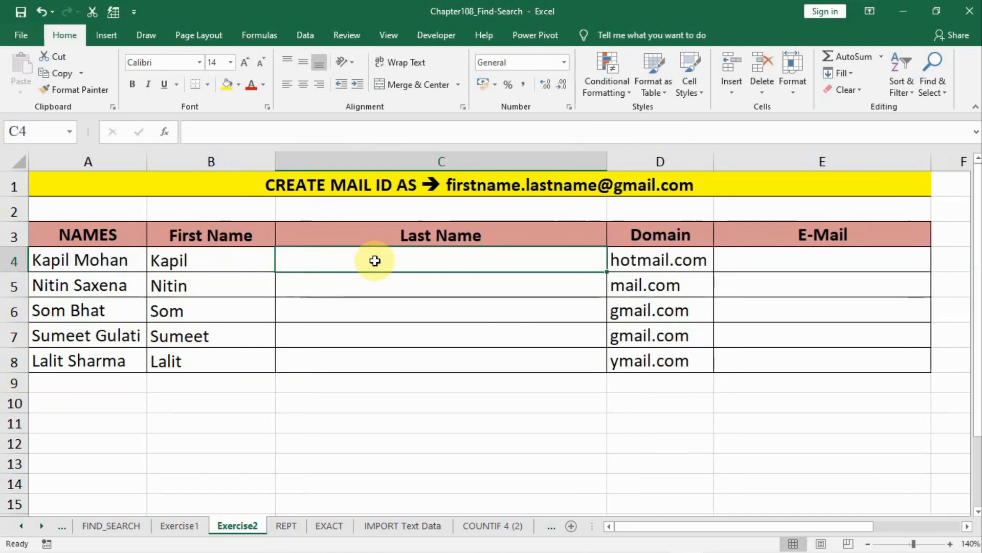
Begin a MID formula in C4 that takes its text from A4 and uses FIND(" ",A4,1)+1 as the start position
{"action": "type", "text": "=mid"}
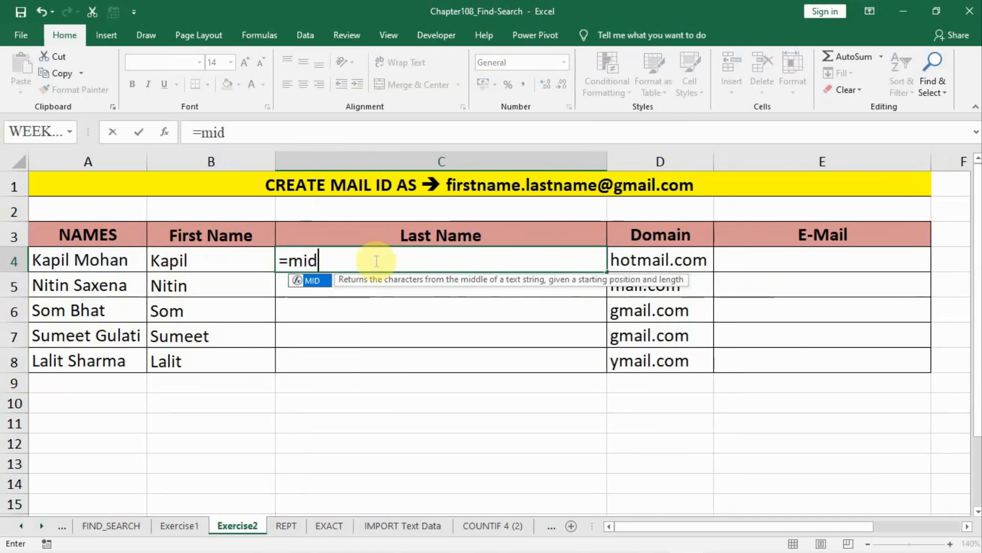
{"action": "type", "text": "("}
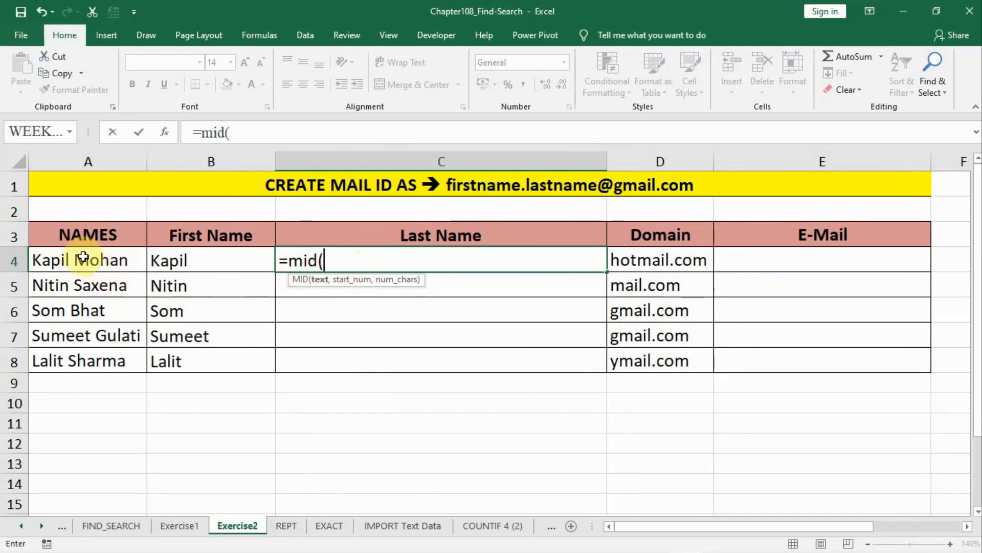
{"action": "left_click", "coordinate": [84, 254]}
{"action": "type", "text": ","}
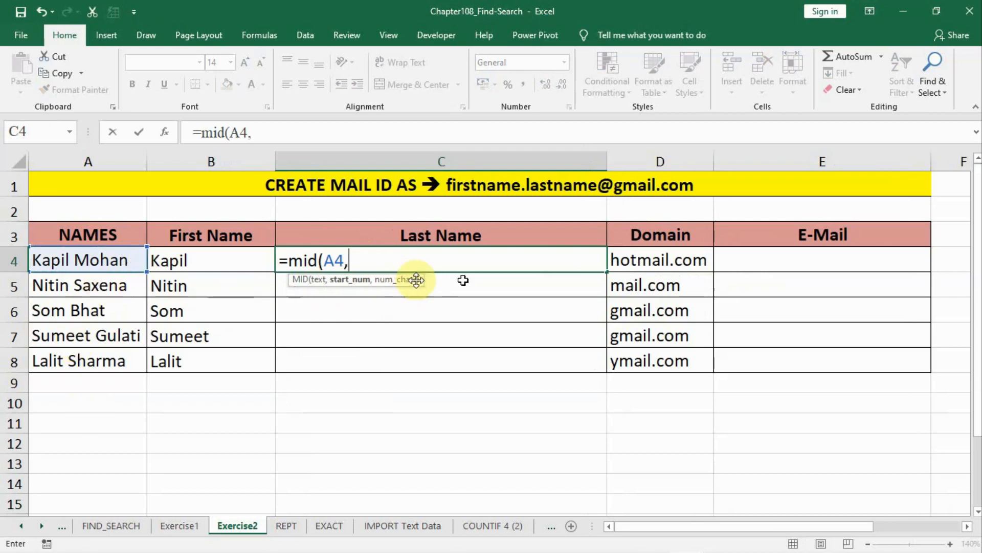
{"action": "type", "text": "fi"}
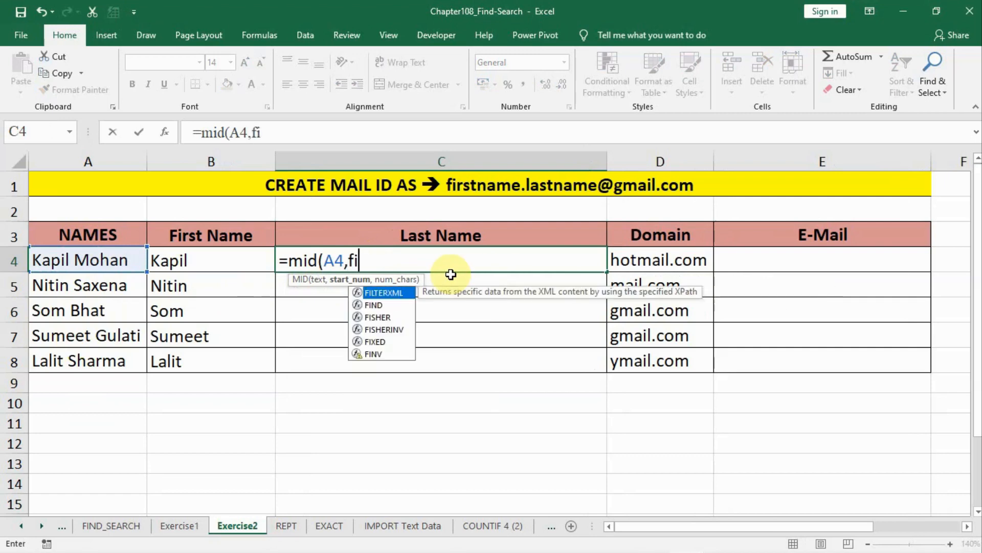
{"action": "type", "text": "nd("}
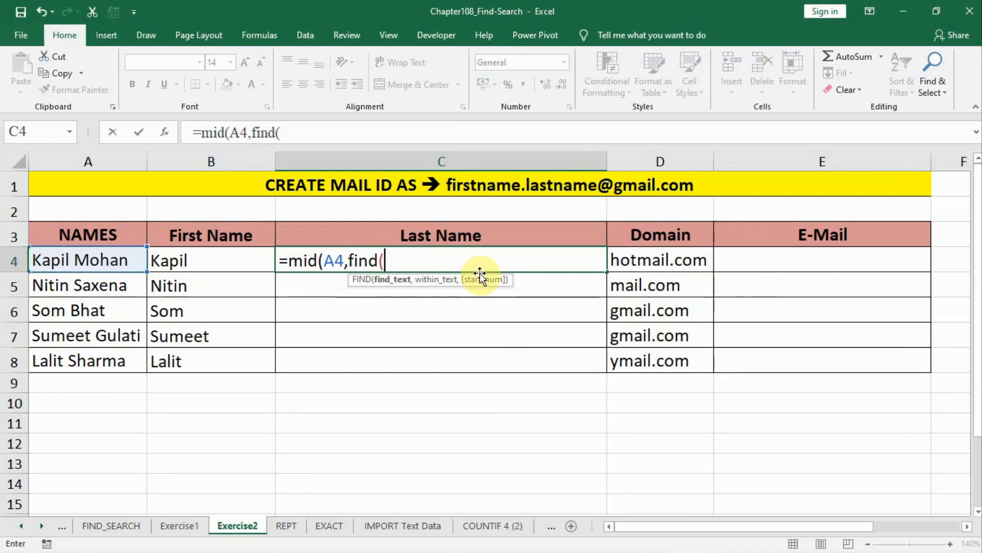
{"action": "type", "text": "\" \","}
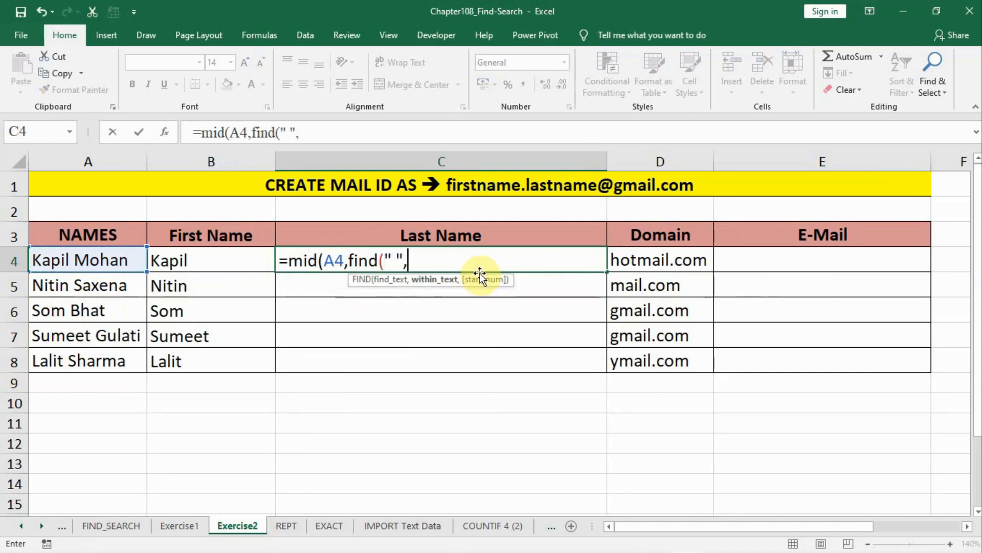
{"action": "left_click", "coordinate": [103, 260]}
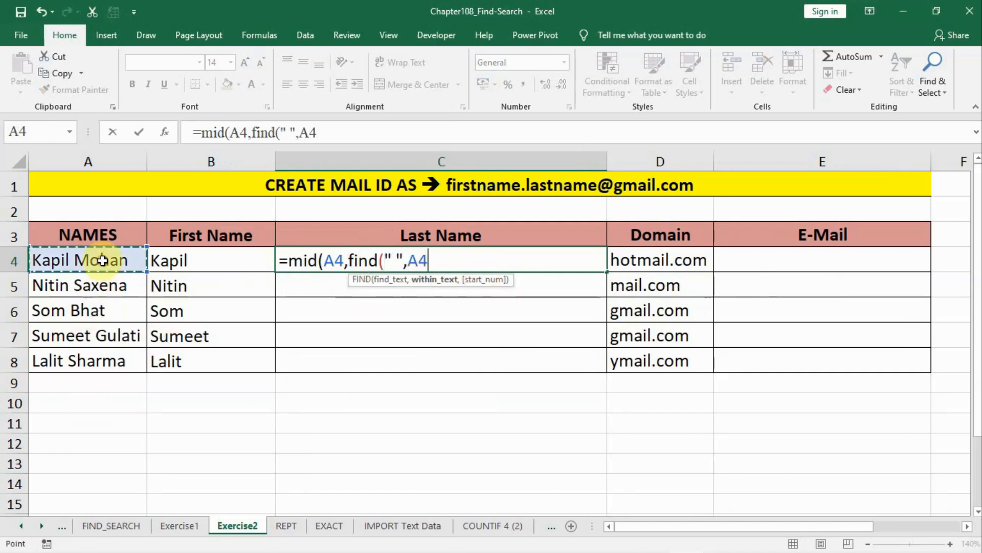
{"action": "type", "text": ","}
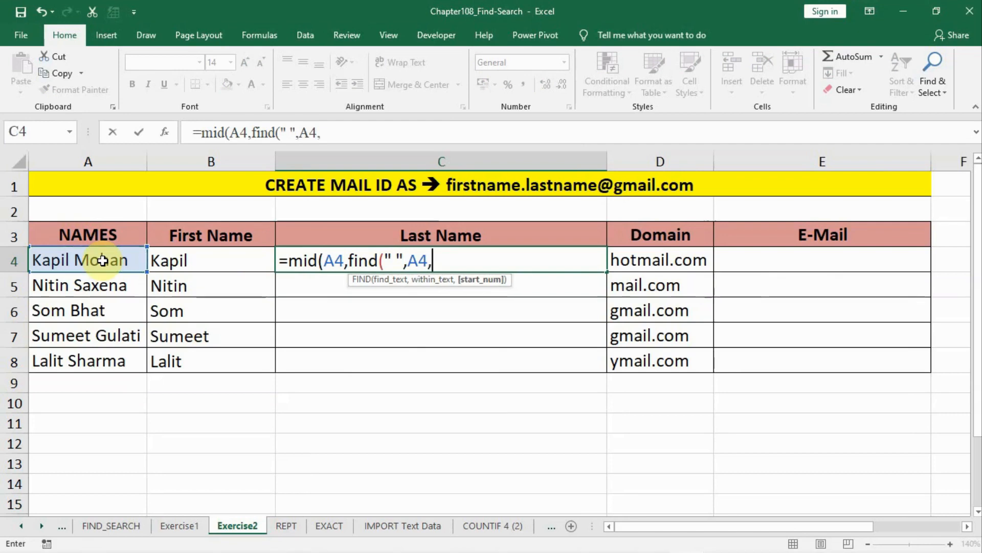
{"action": "type", "text": "1)"}
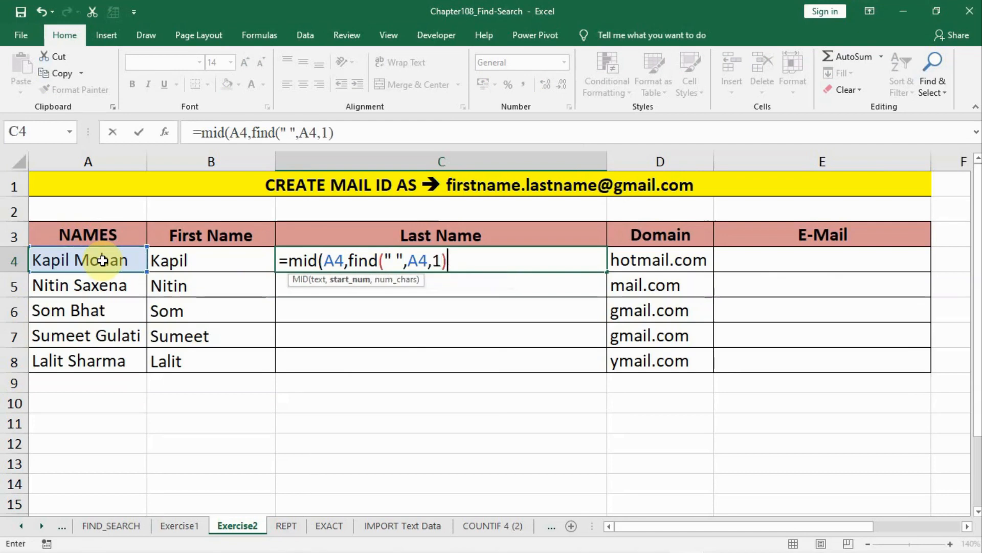
{"action": "type", "text": "+"}
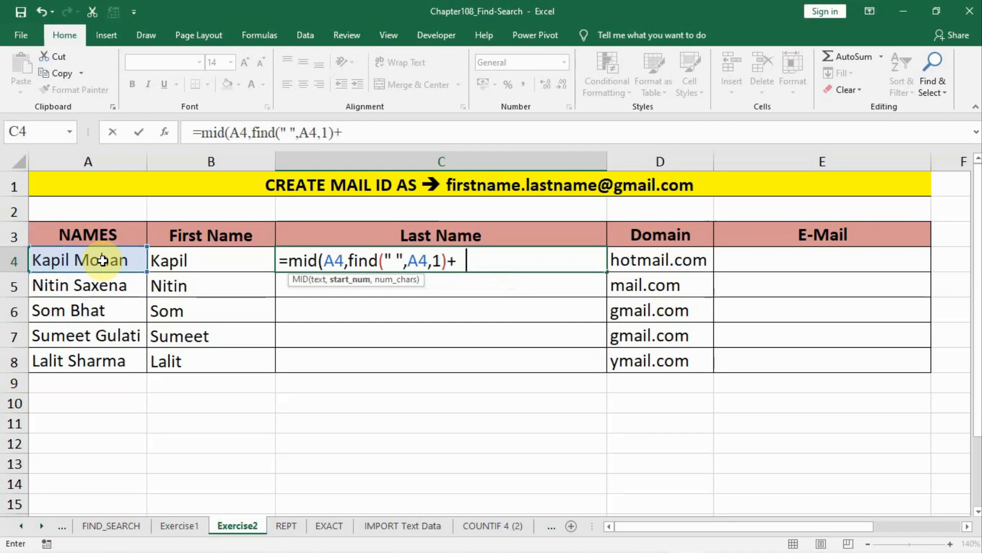
{"action": "type", "text": "1"}
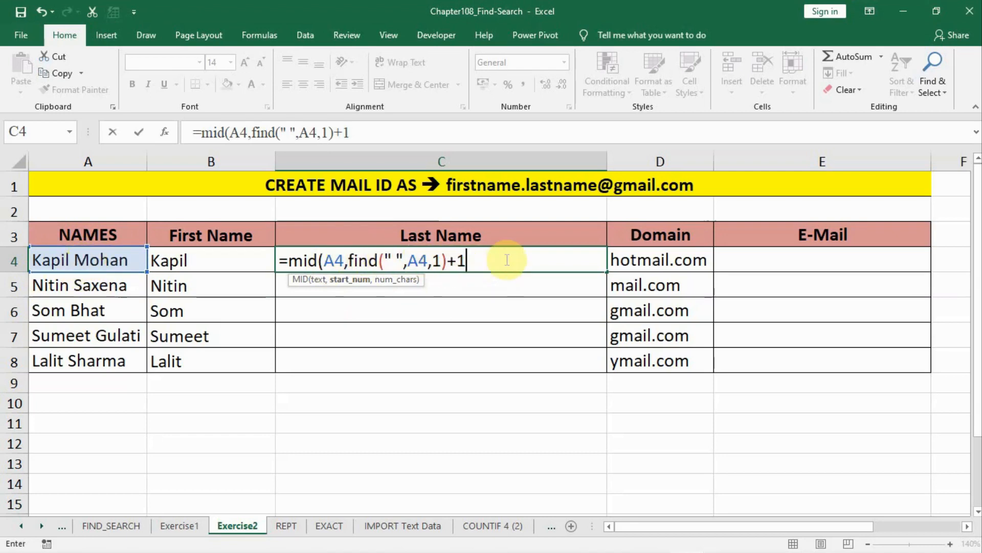
{"action": "type", "text": ","}
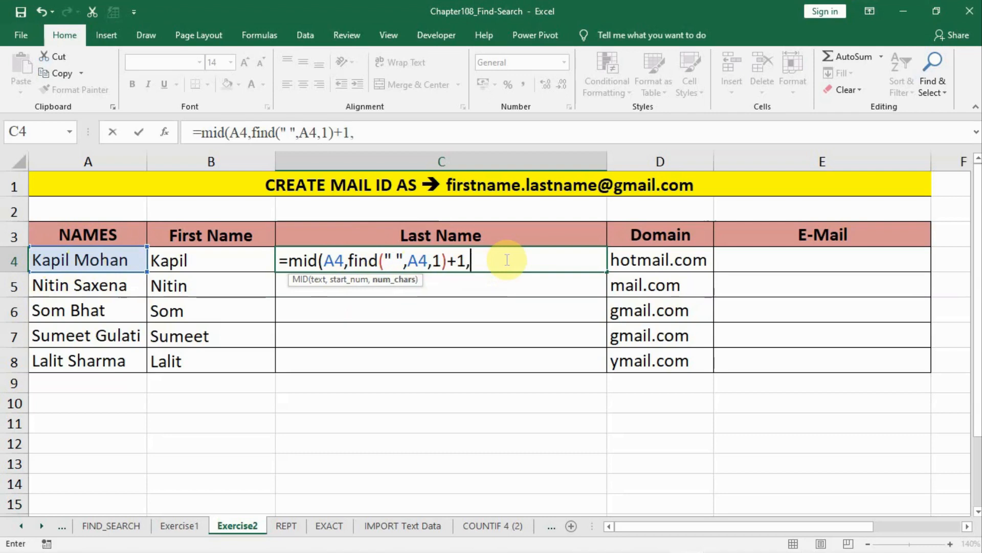
Complete the MID formula in C4 with LEN(A4)-FIND(" ",A4,1) as the number of characters
{"action": "type", "text": "3"}
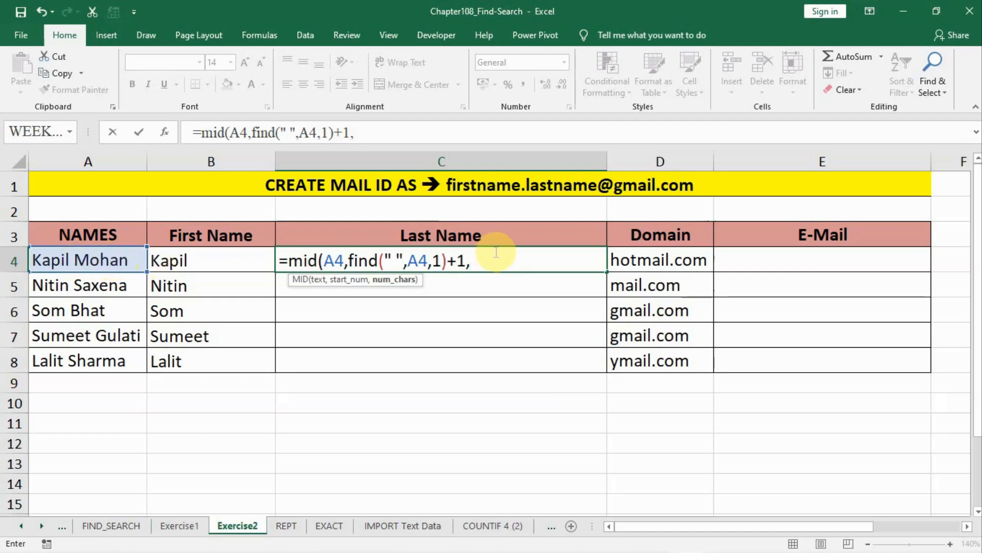
{"action": "type", "text": "len("}
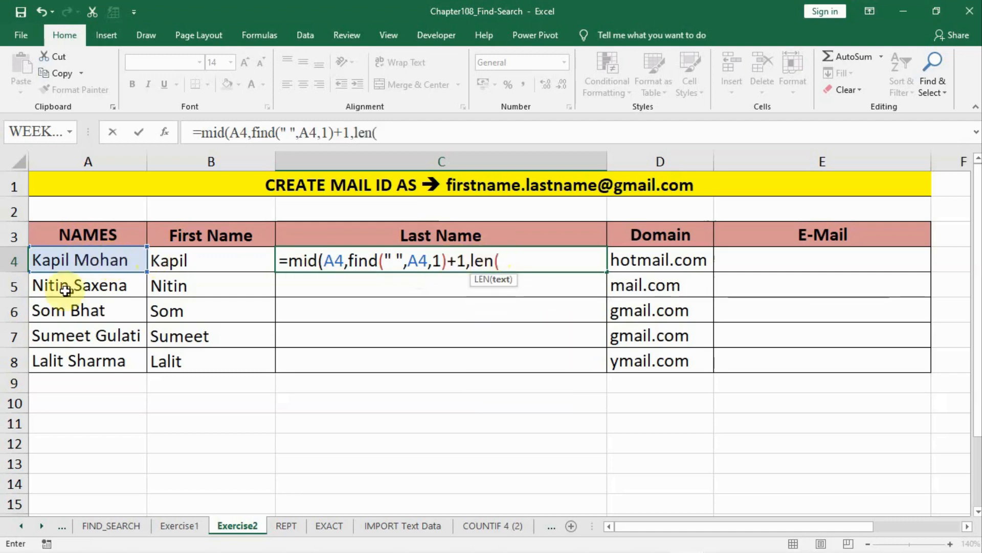
{"action": "left_click", "coordinate": [94, 260]}
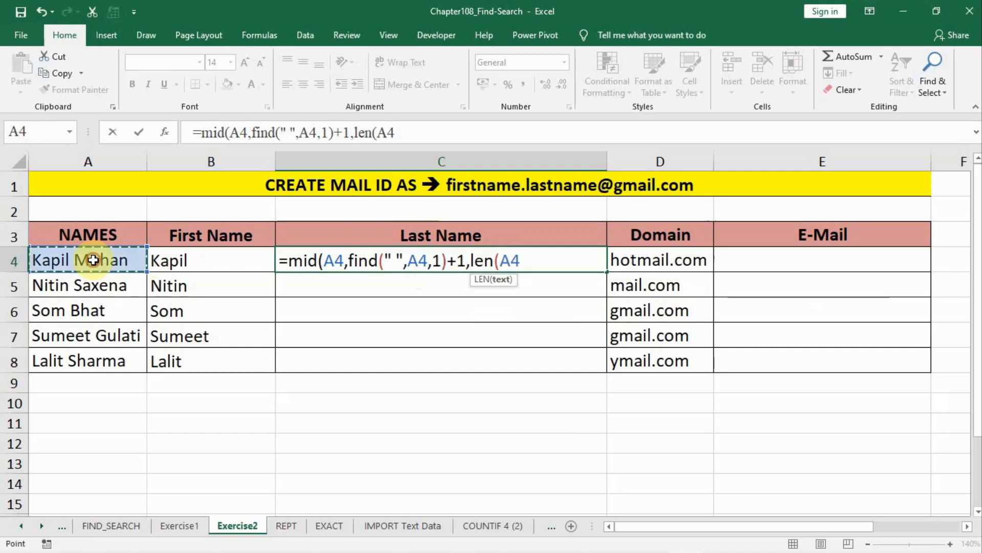
{"action": "type", "text": ")"}
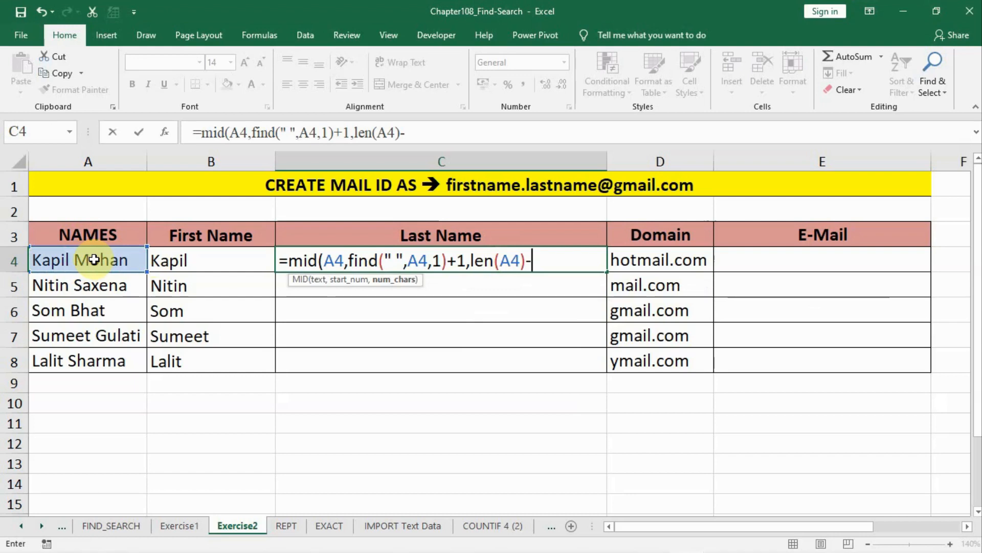
{"action": "type", "text": "-f"}
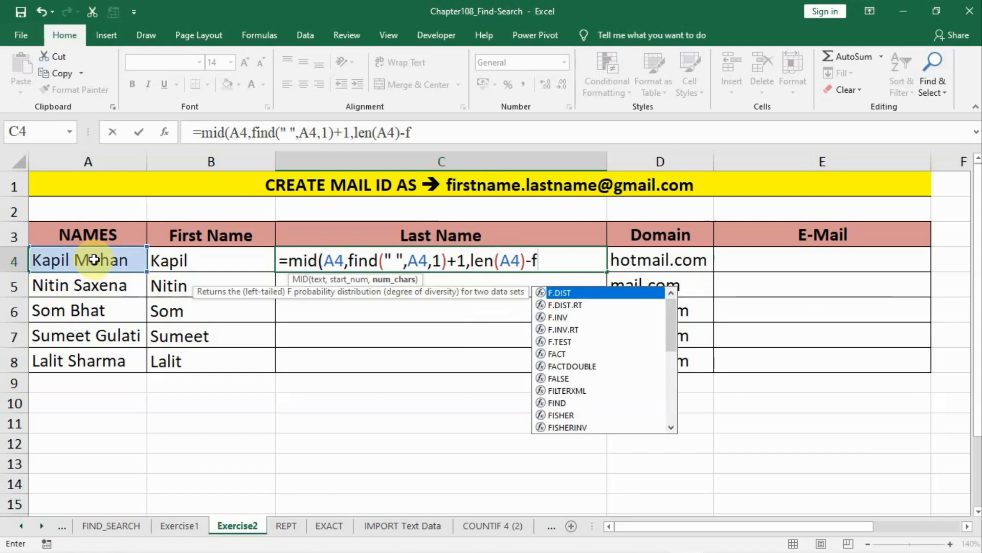
{"action": "type", "text": "ind("}
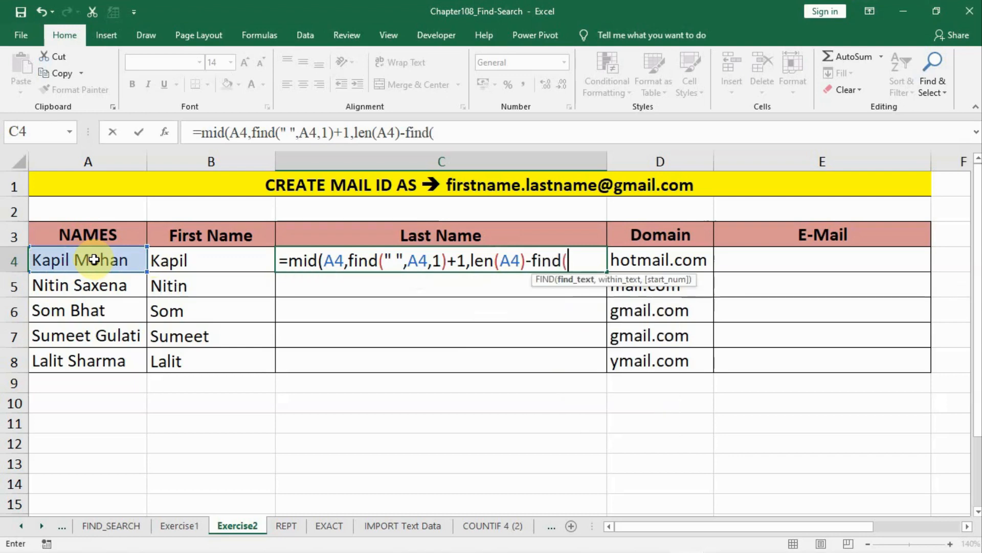
{"action": "type", "text": "\""}
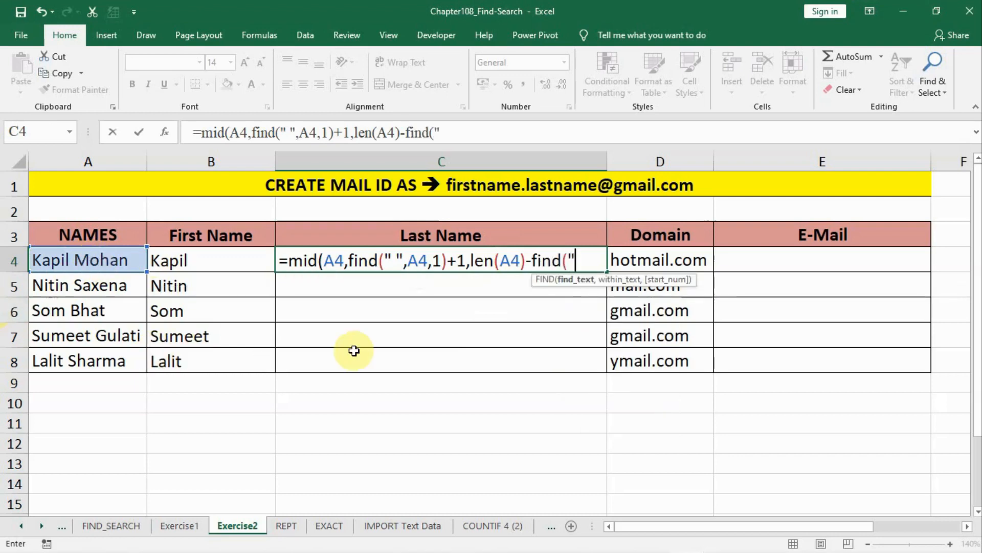
{"action": "type", "text": " \""}
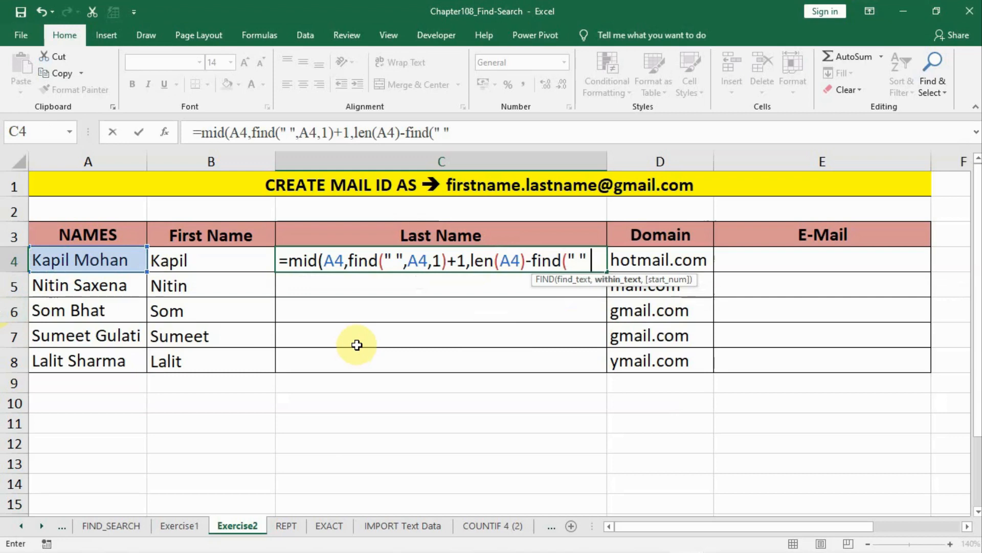
{"action": "type", "text": ","}
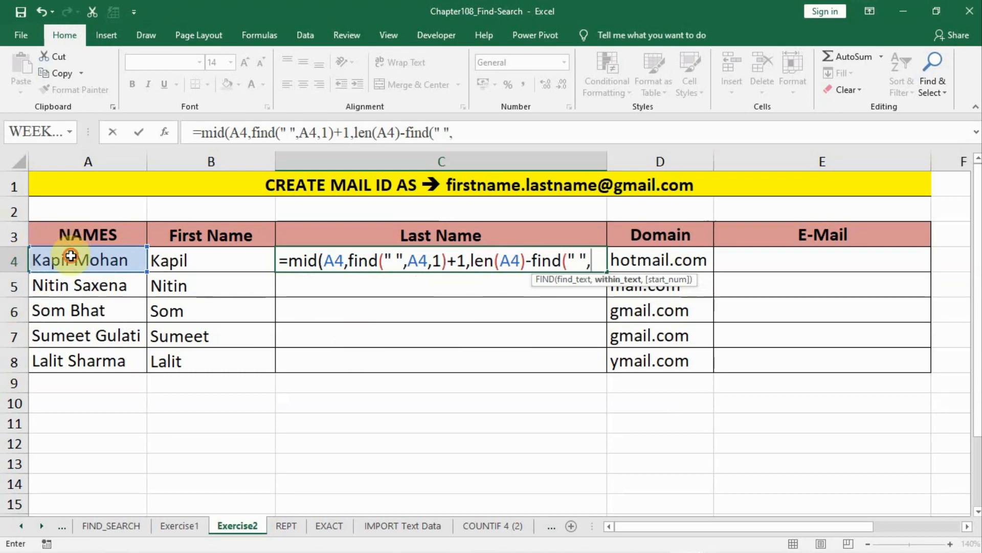
{"action": "left_click", "coordinate": [85, 260]}
{"action": "type", "text": ","}
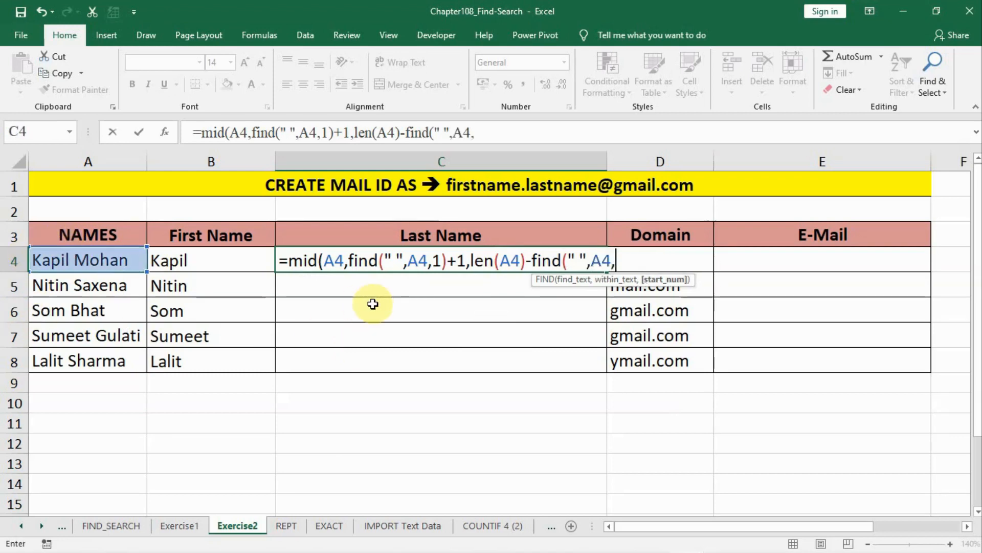
{"action": "type", "text": "1)"}
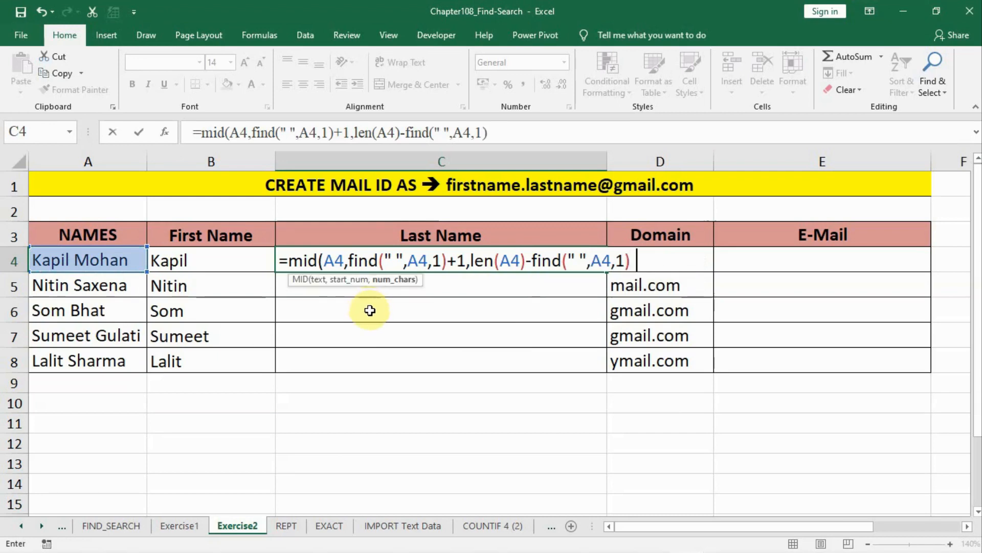
{"action": "type", "text": ")"}
{"action": "key", "text": "Return"}
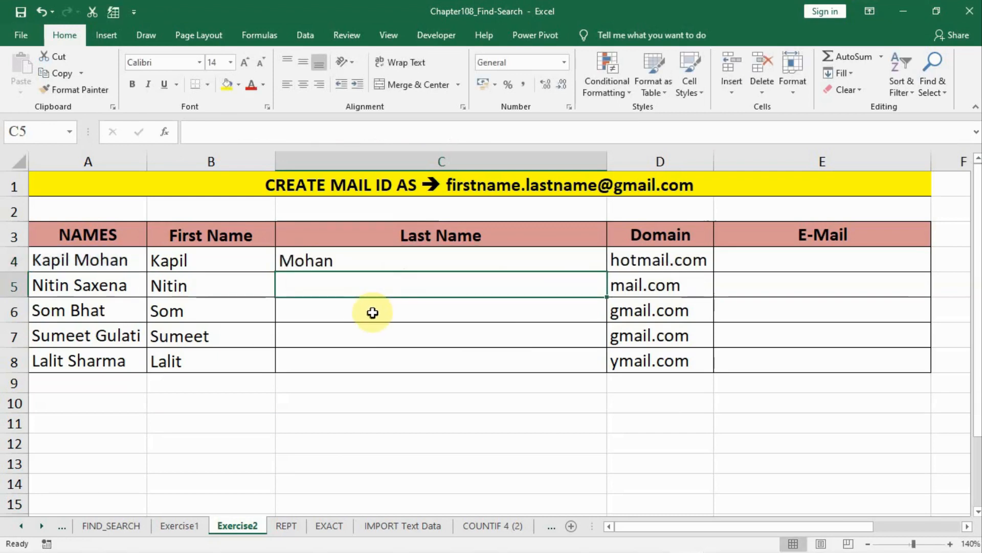
Fill the last-name formula from C4 down through C8
{"action": "left_click", "coordinate": [347, 259]}
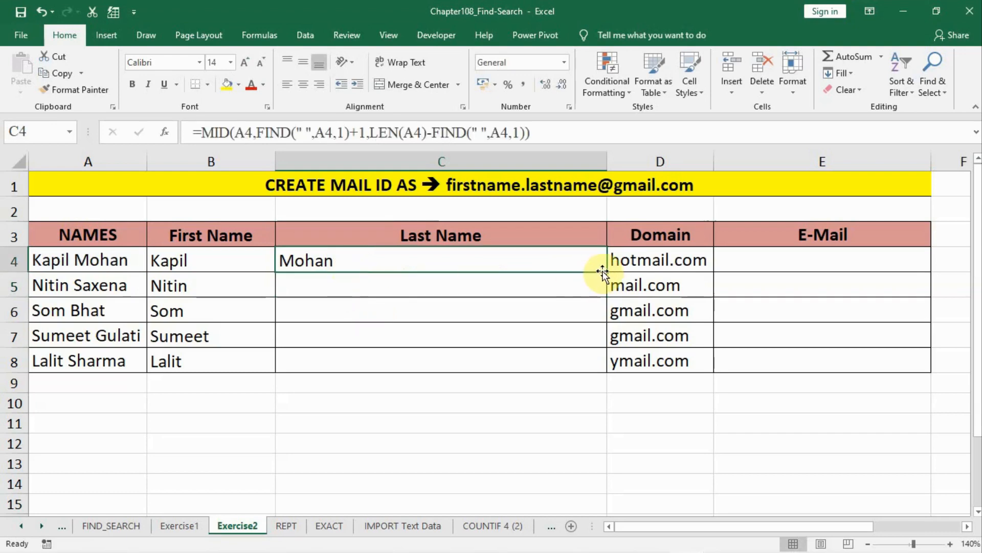
{"action": "left_click_drag", "start_coordinate": [605, 273], "coordinate": [603, 366]}
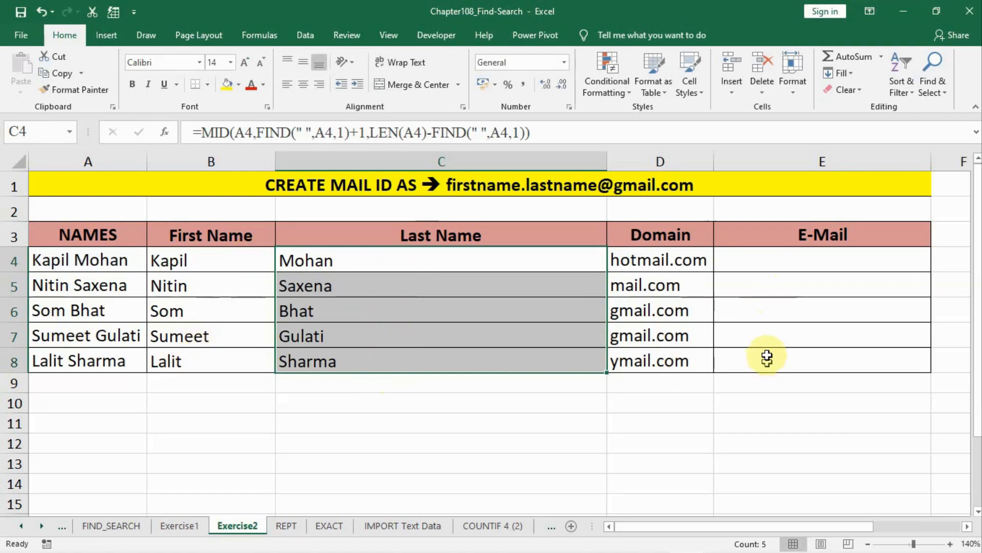
Enter the formula =B4&"."&C4&"@"&D4 in the E-Mail cell E4 and fill it down through E8
{"action": "left_click", "coordinate": [742, 262]}
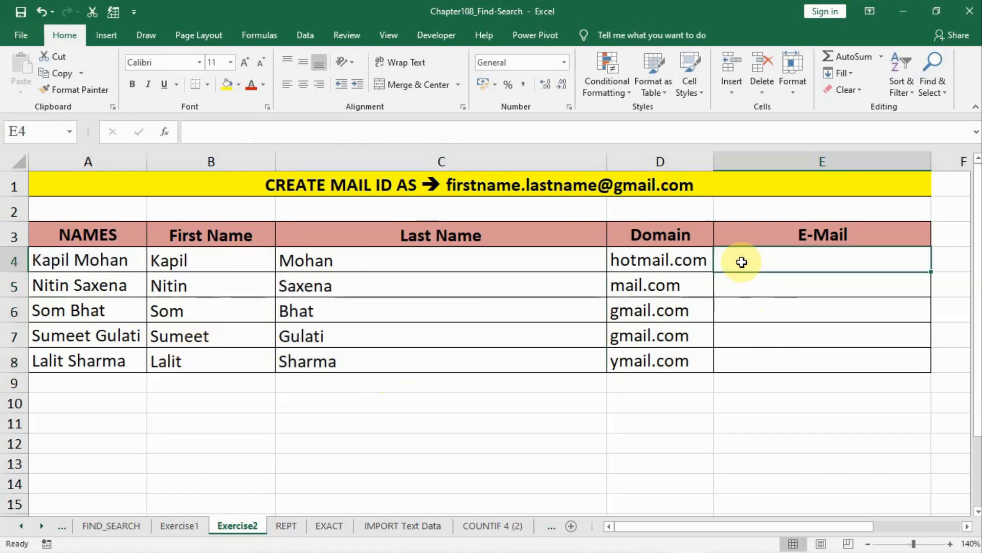
{"action": "type", "text": "="}
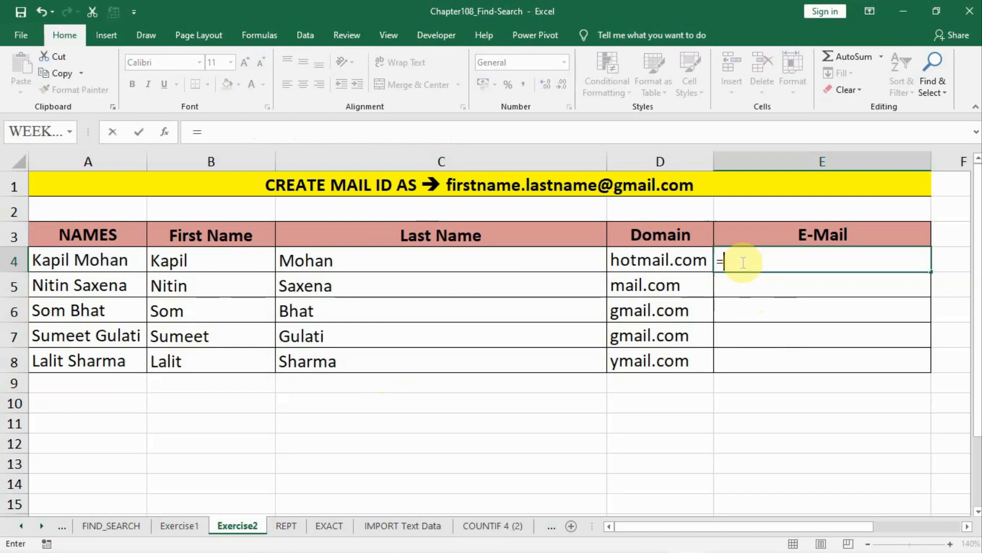
{"action": "left_click", "coordinate": [191, 260]}
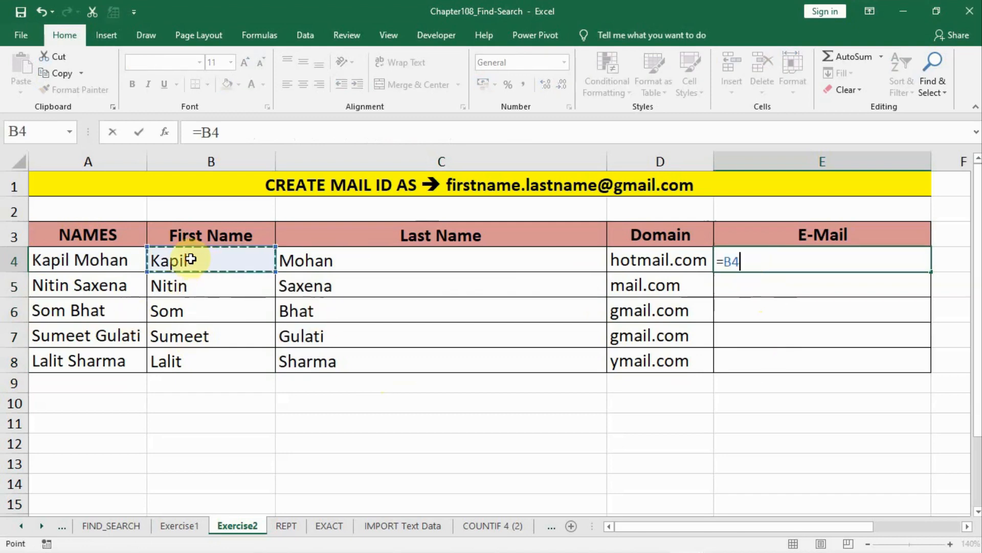
{"action": "type", "text": "&\".\"&"}
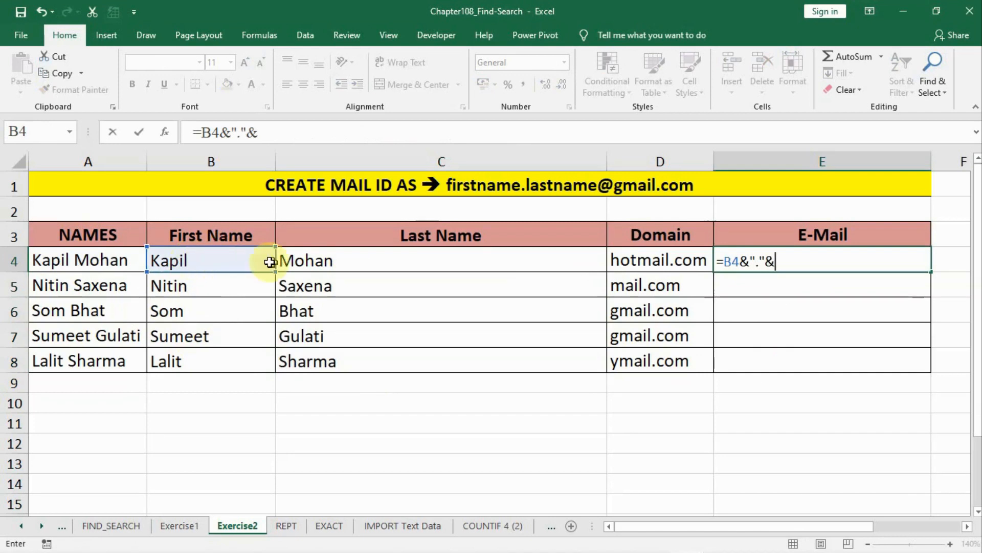
{"action": "left_click", "coordinate": [302, 258]}
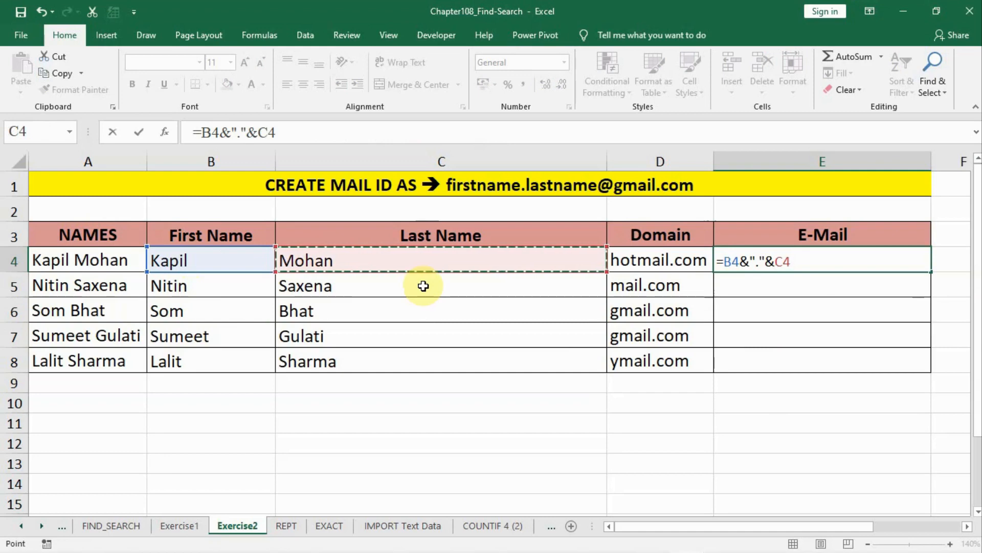
{"action": "type", "text": "&\"@\"&"}
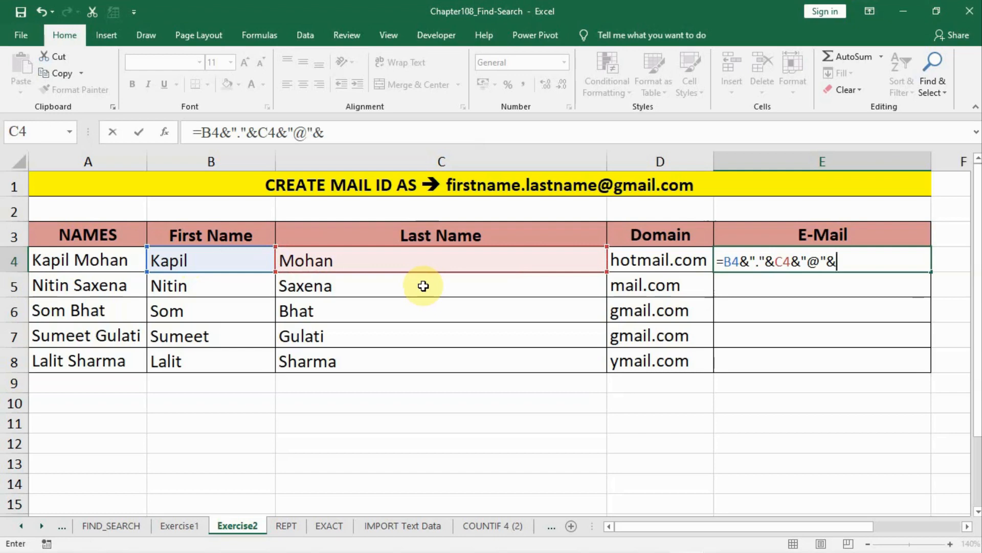
{"action": "left_click", "coordinate": [654, 259]}
{"action": "key", "text": "Return"}
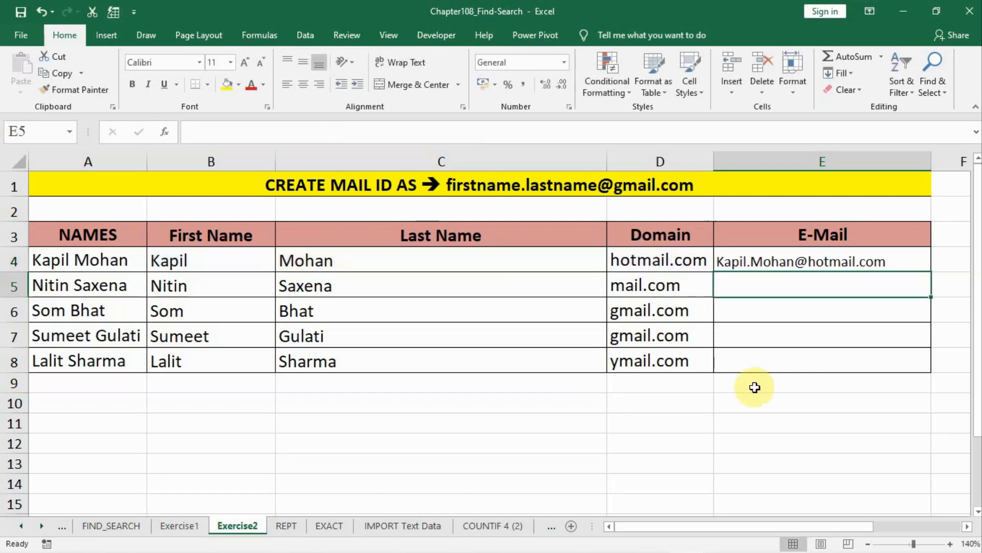
{"action": "left_click", "coordinate": [824, 253]}
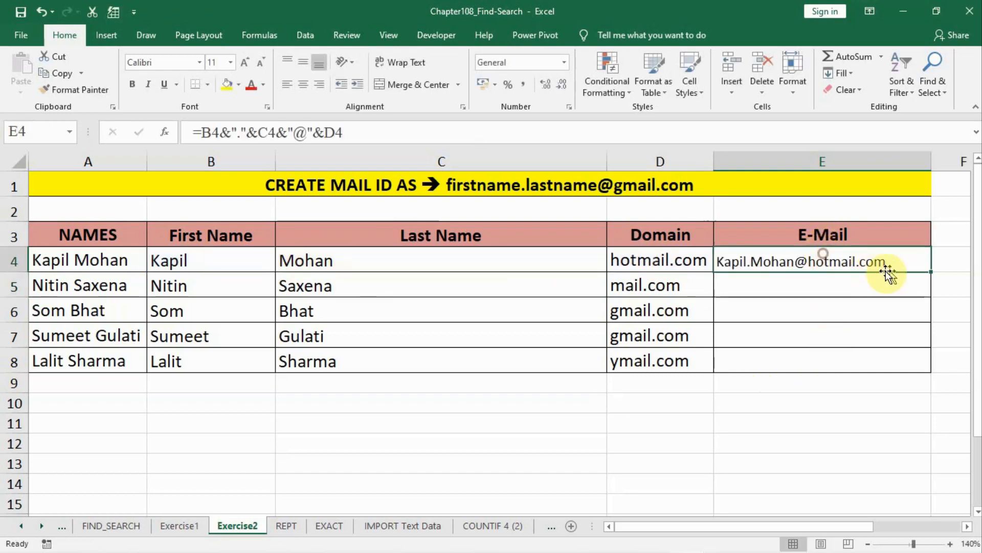
{"action": "double_click", "coordinate": [931, 271]}
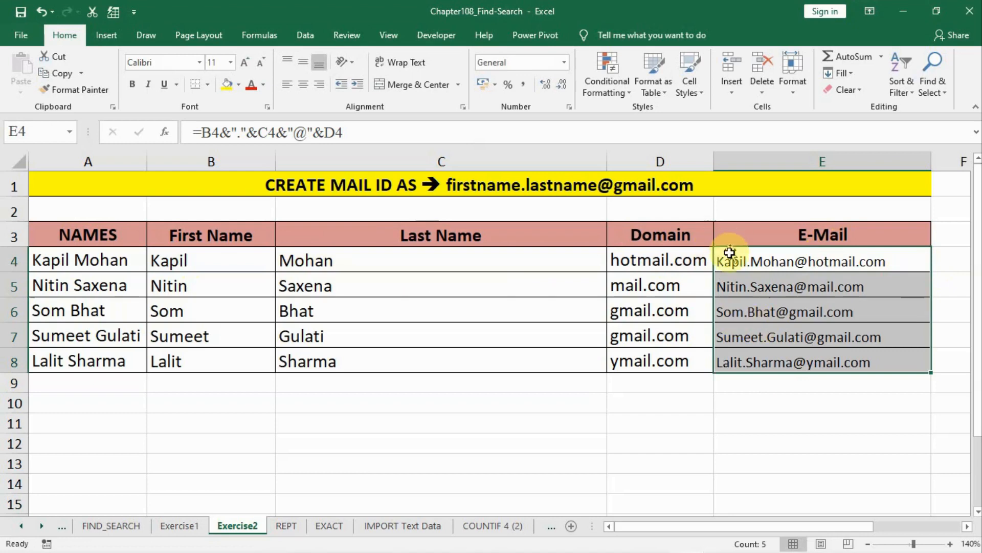